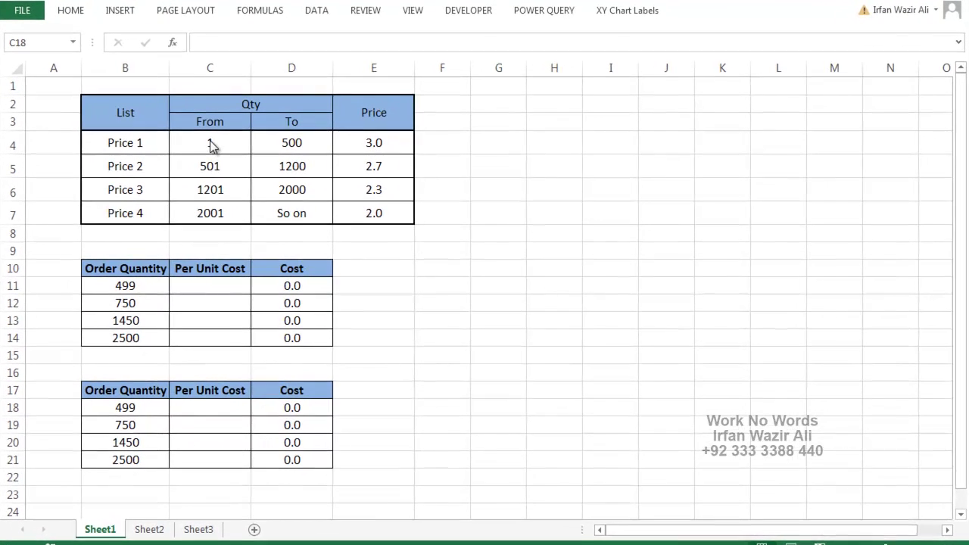
Step: Examine the price list's quantity ranges and prices, along with the first order table's Per Unit Cost and Cost cells
key("shift+Down")
key("shift+Down")
key("shift+Down")
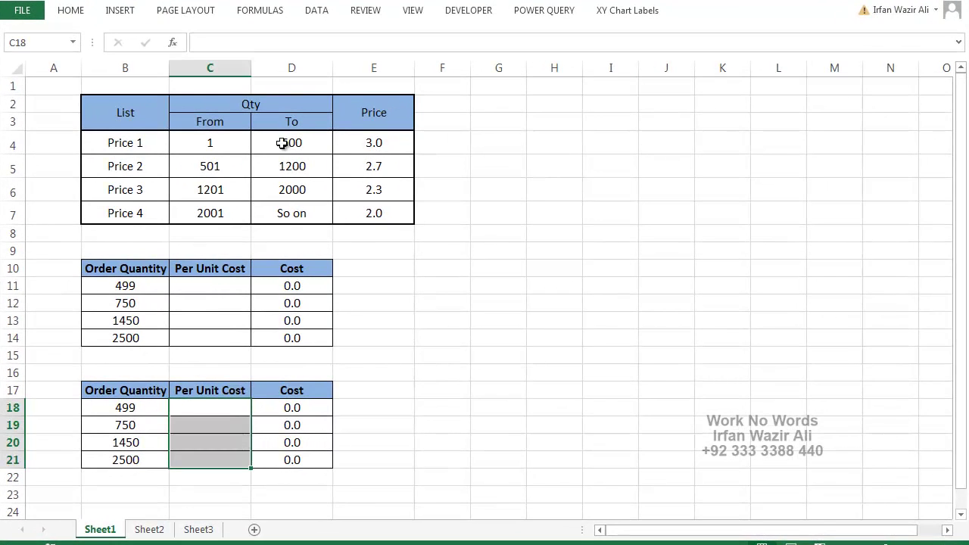
left_click(363, 142)
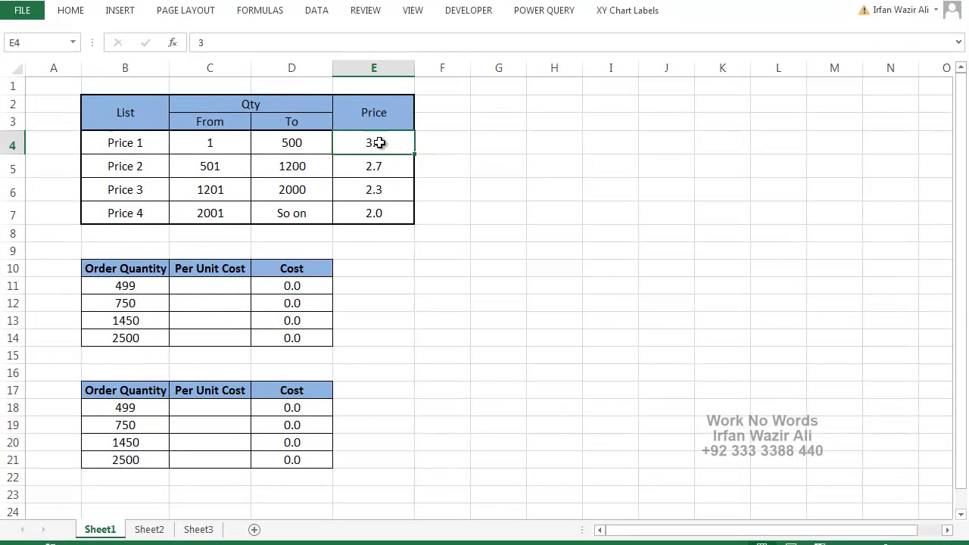
left_click(218, 288)
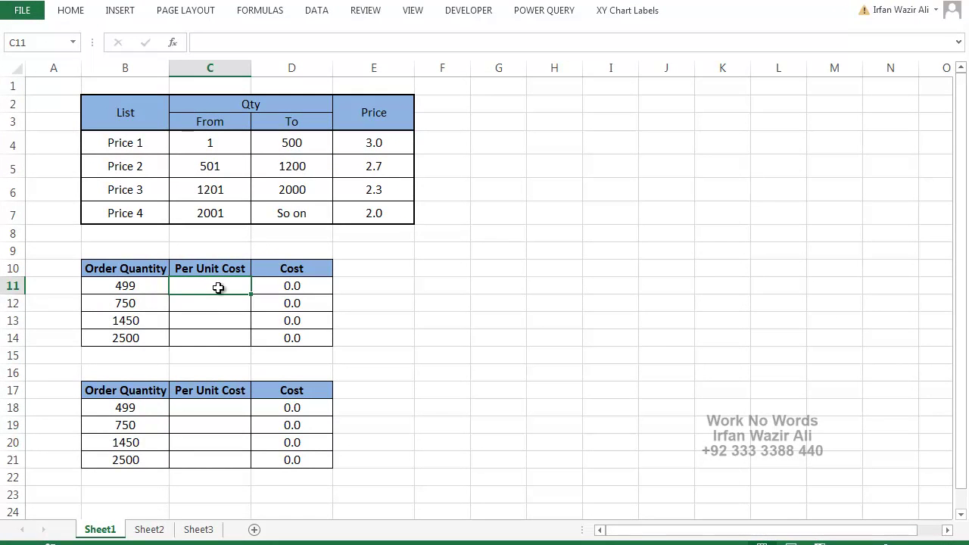
left_click(147, 306)
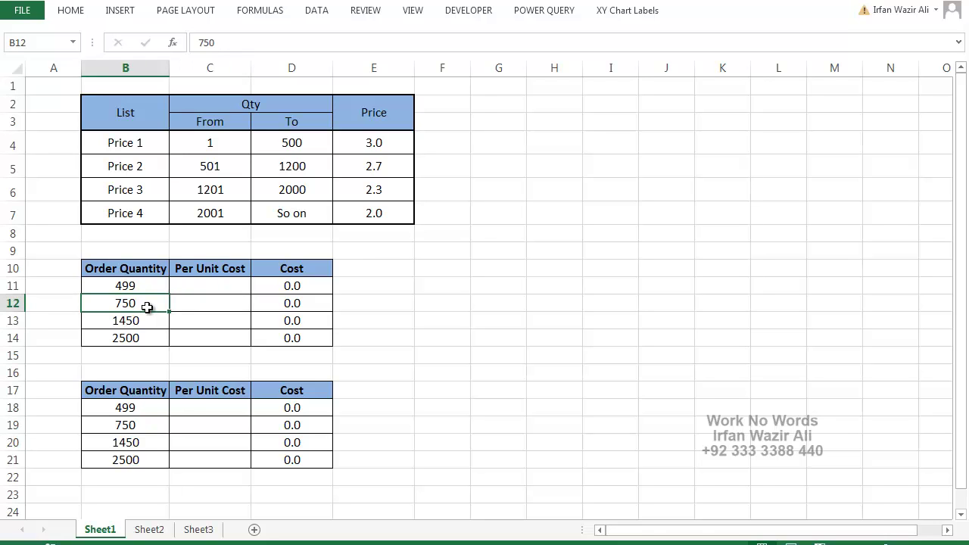
left_click_drag(241, 165, 294, 167)
left_click(369, 166)
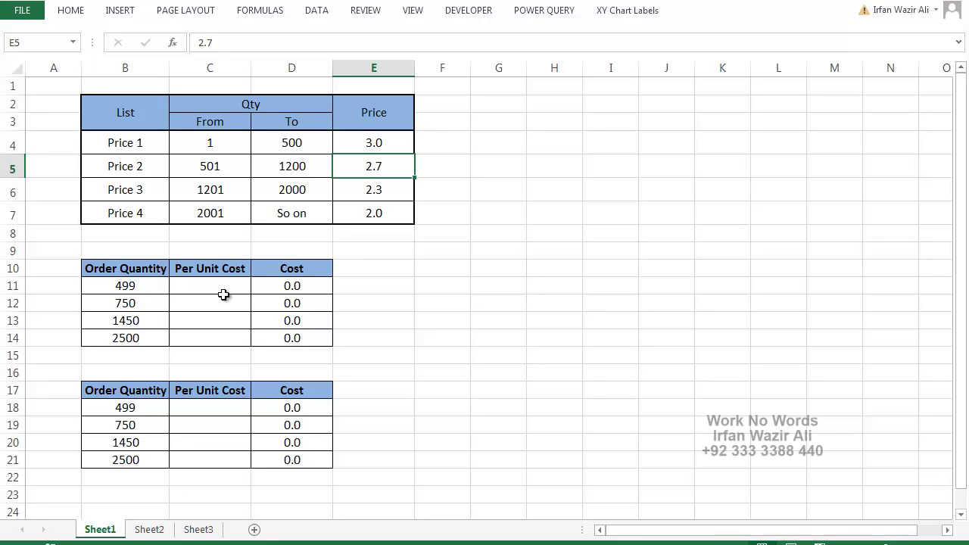
left_click(301, 288)
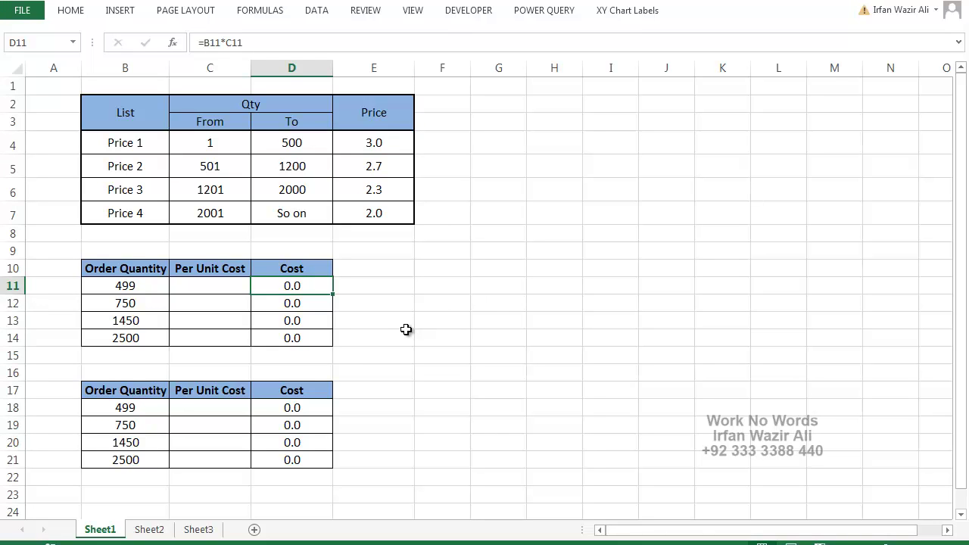
left_click(233, 285)
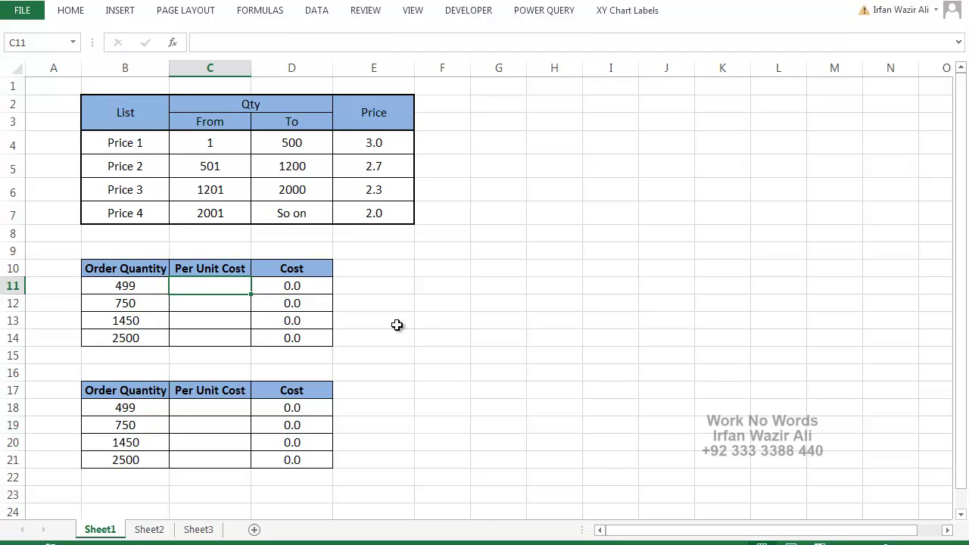
left_click(225, 145)
left_click(283, 145)
left_click(228, 143)
left_click(296, 144)
left_click(229, 142)
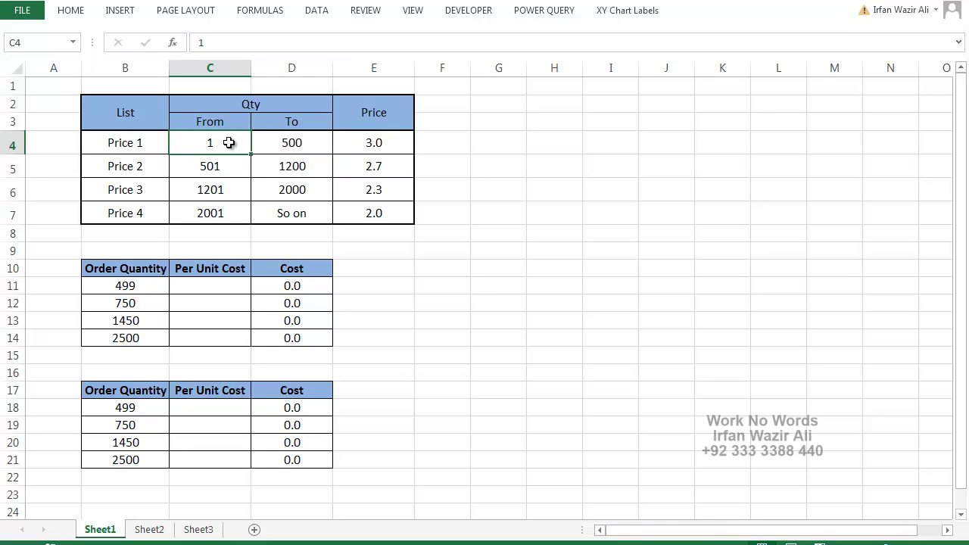
Step: Begin a nested IF formula in C11 that returns 3 when AND(C4>=1,D4<=500) is true
left_click(196, 285)
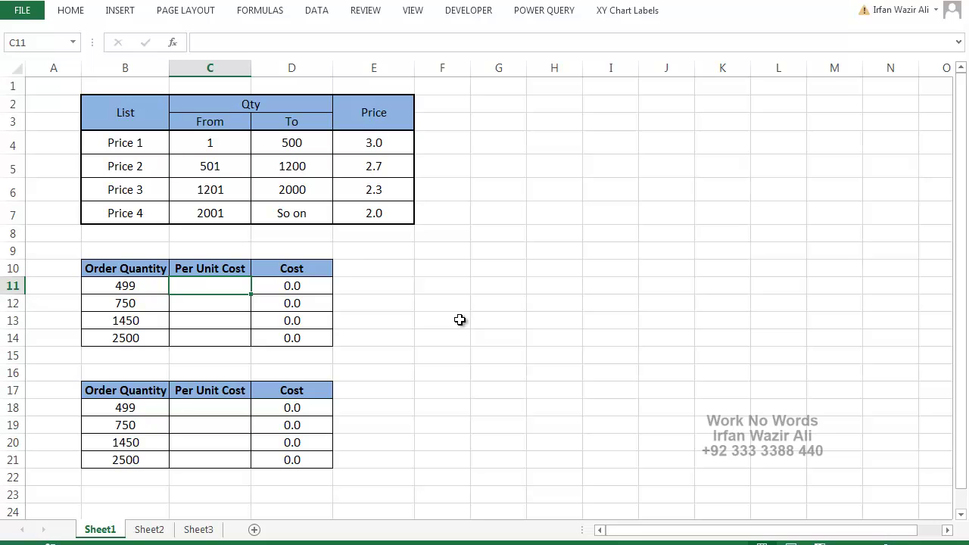
type("=if(")
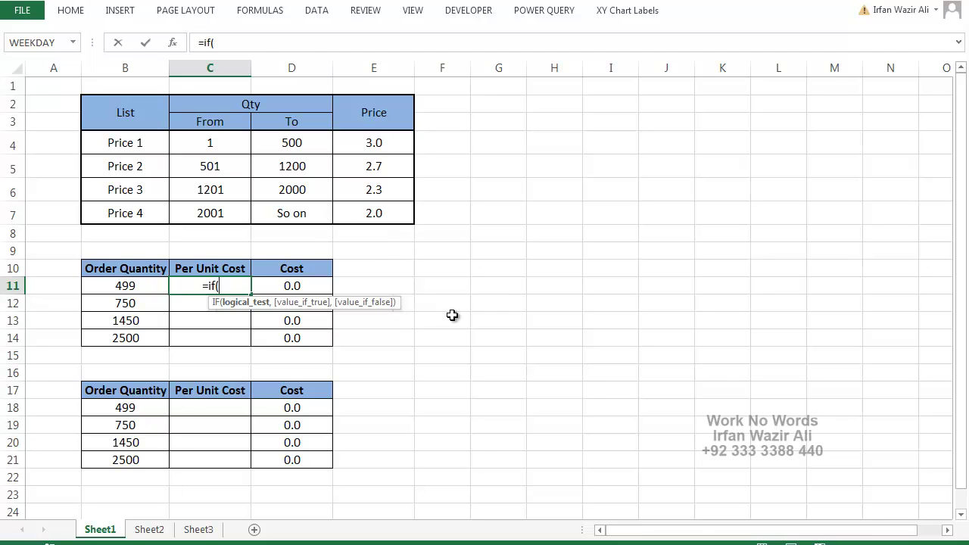
type("and")
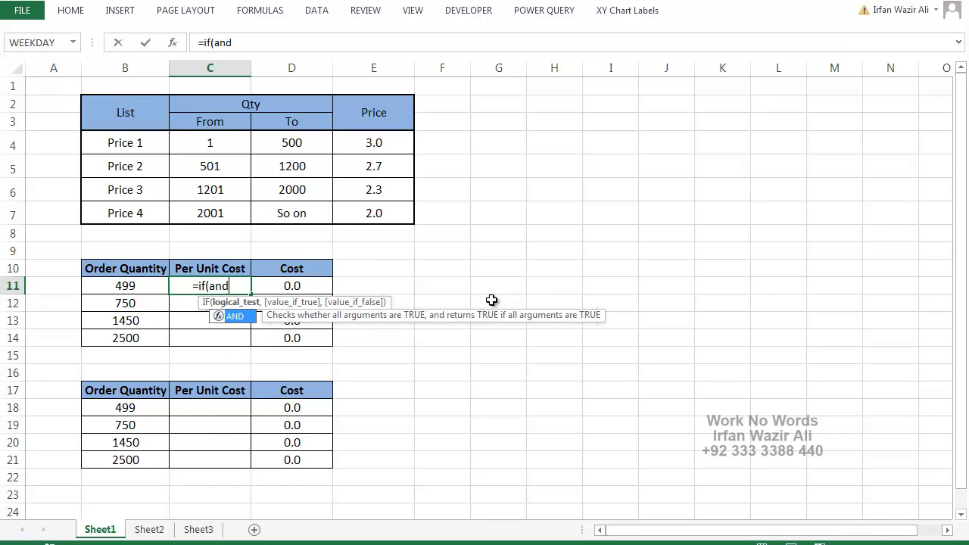
type("(")
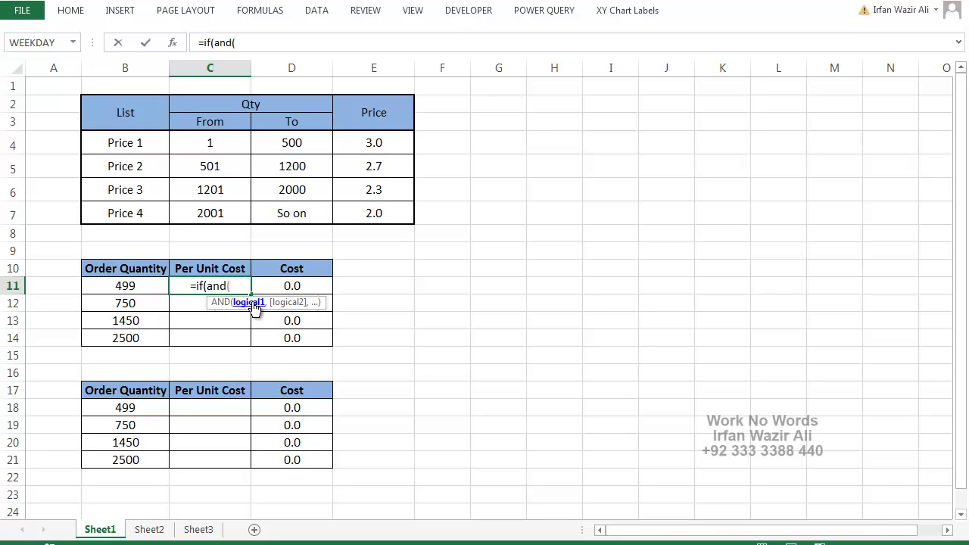
left_click(209, 145)
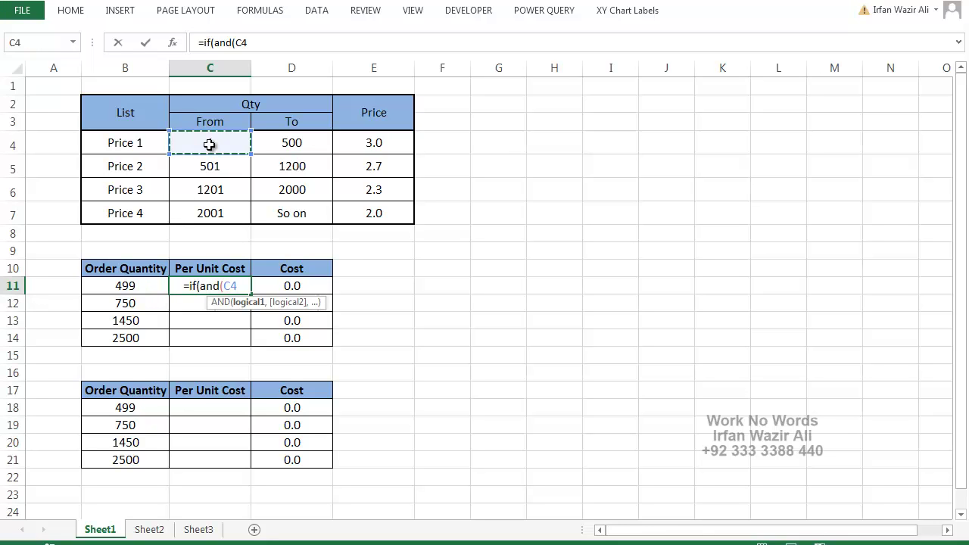
type(">=1")
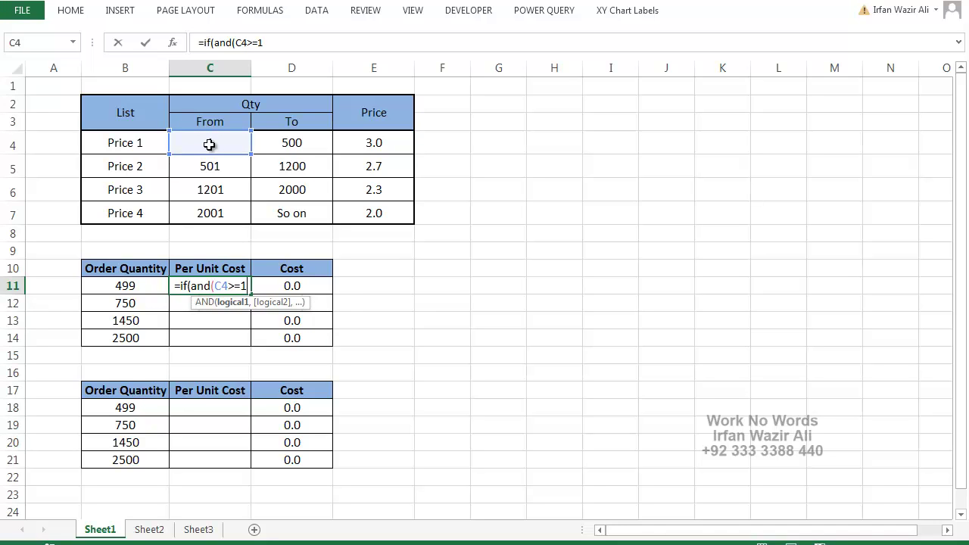
type(",")
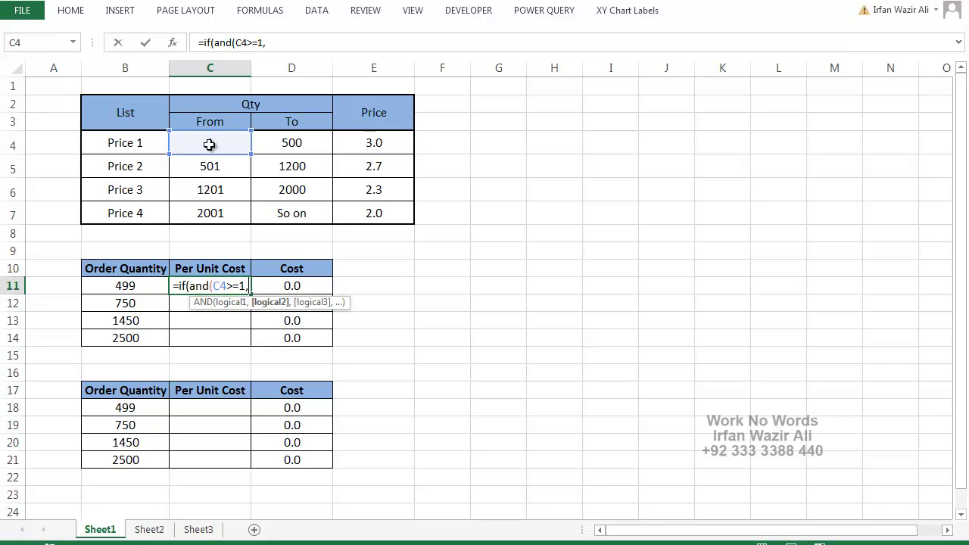
left_click(271, 143)
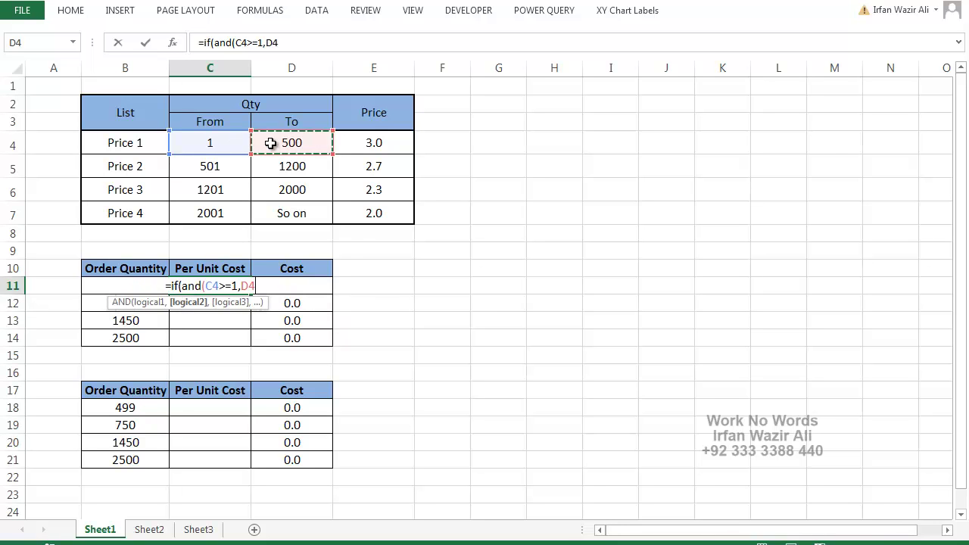
type("<=")
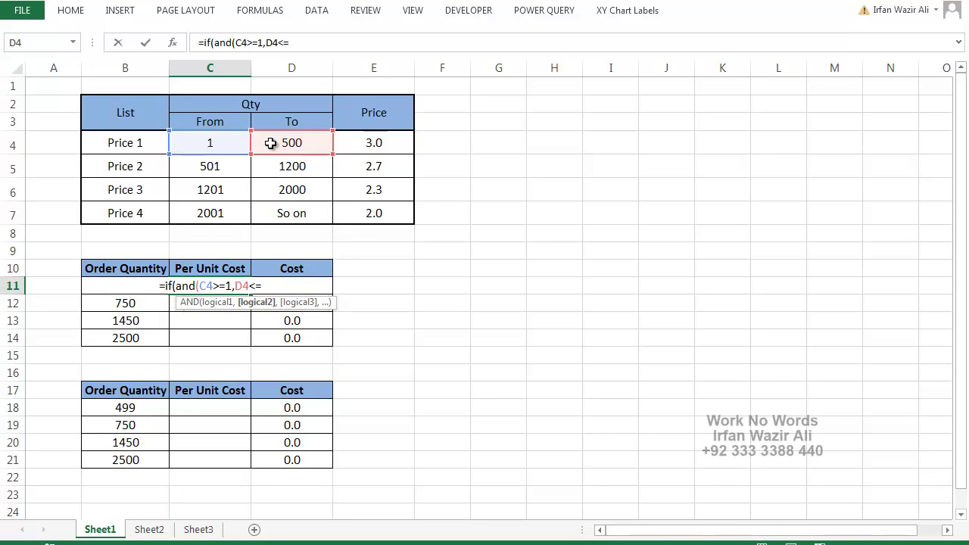
type("500)")
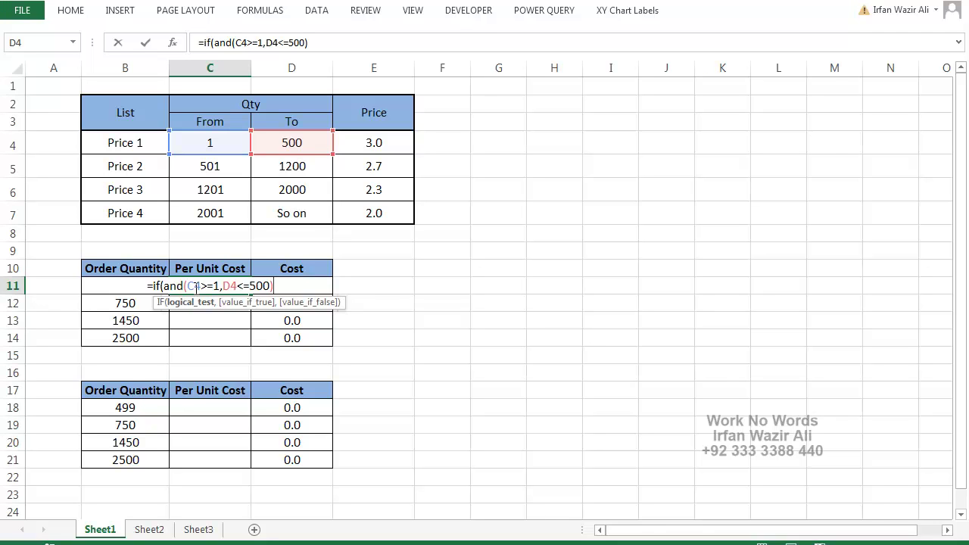
type(",3,")
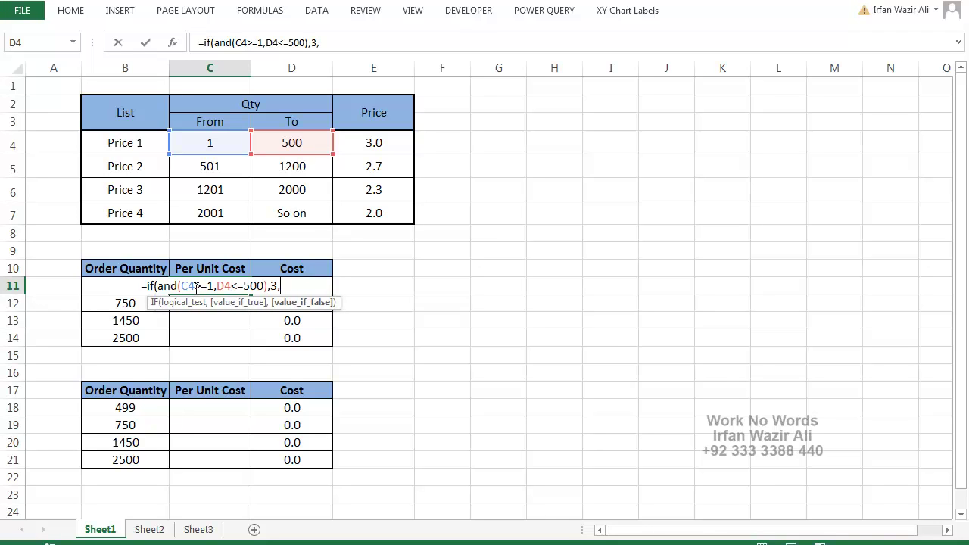
Step: Add a second nested IF to the C11 formula that returns 2.7 when AND(C4>=501,D4<=1200) is true
type("if")
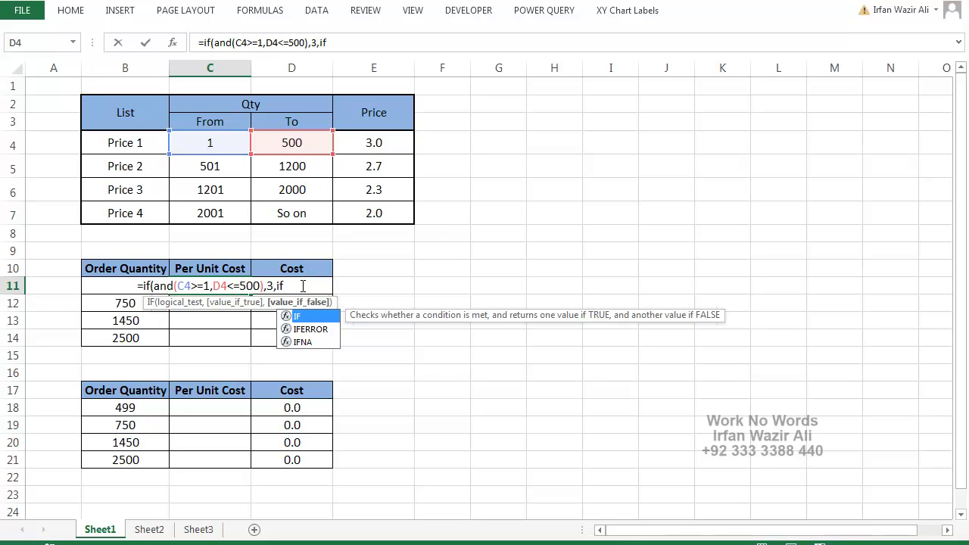
type("(and(")
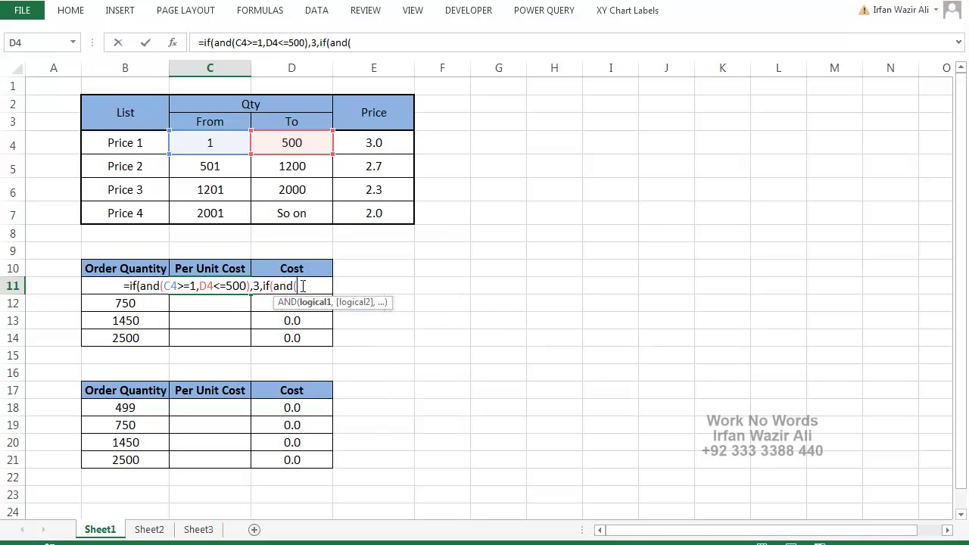
type("c")
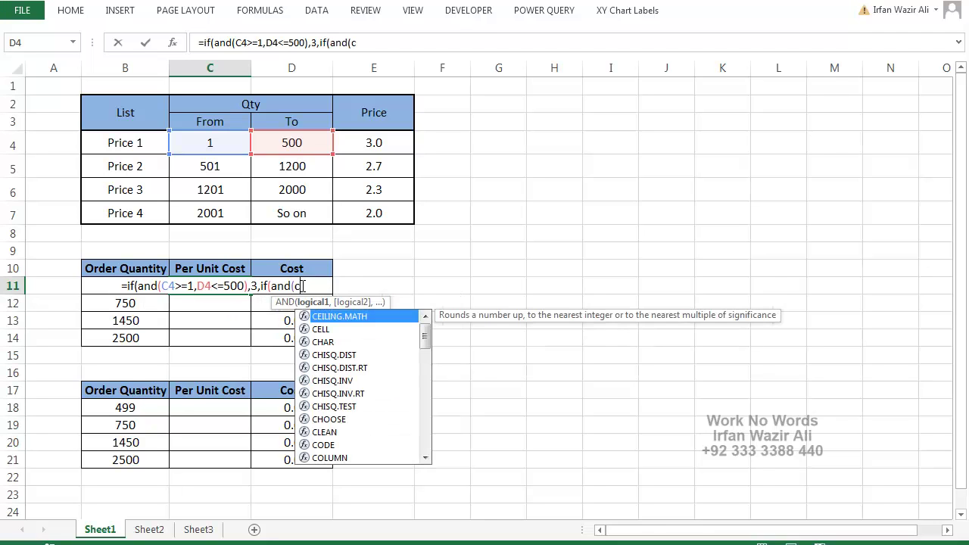
type("4")
type(">")
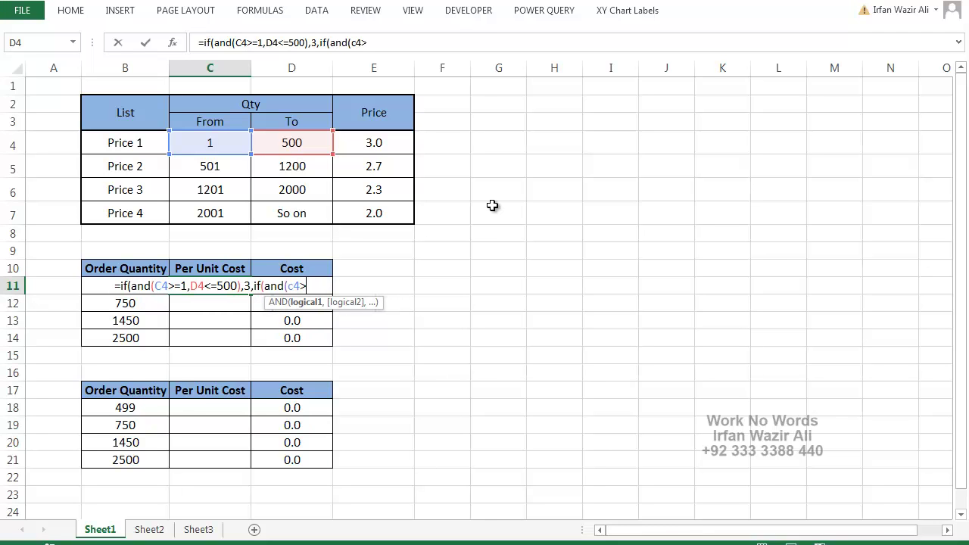
type("=501")
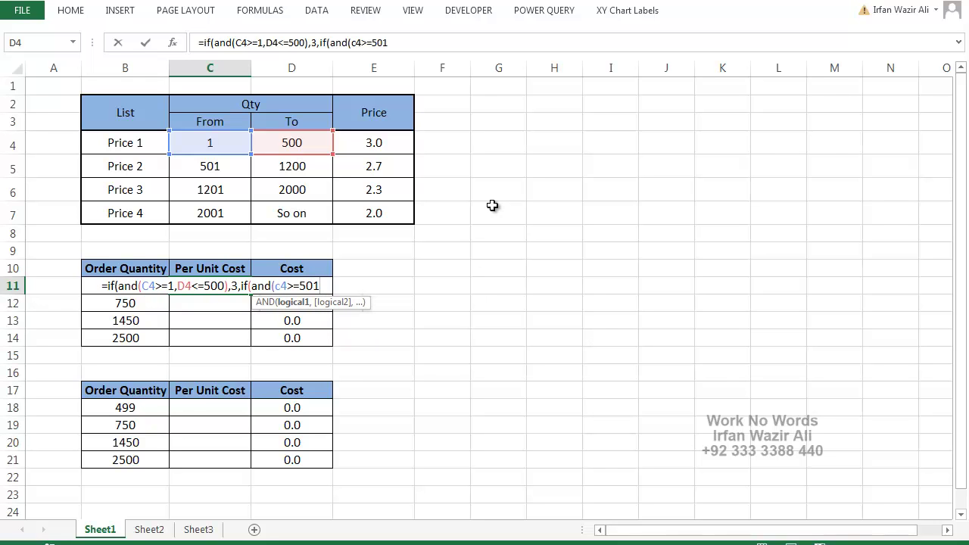
type(",")
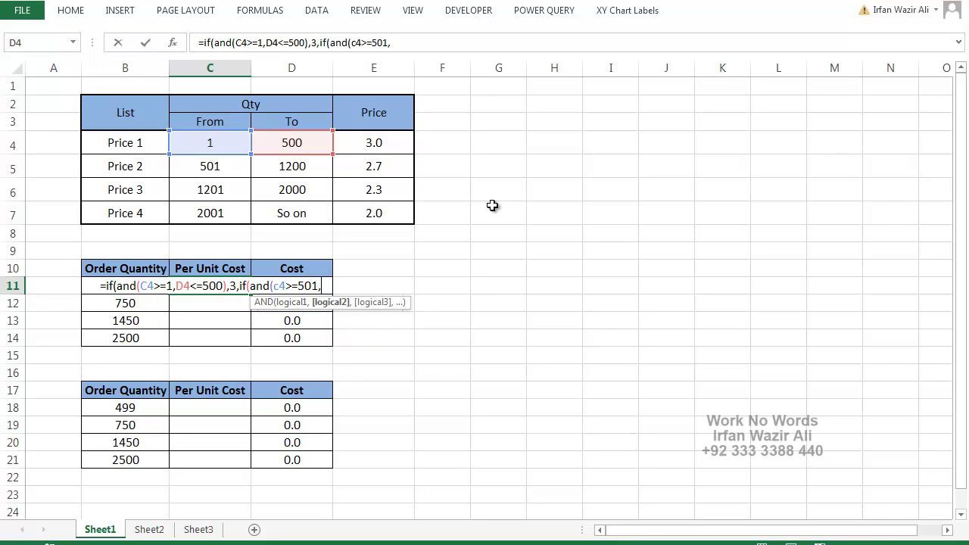
type("d")
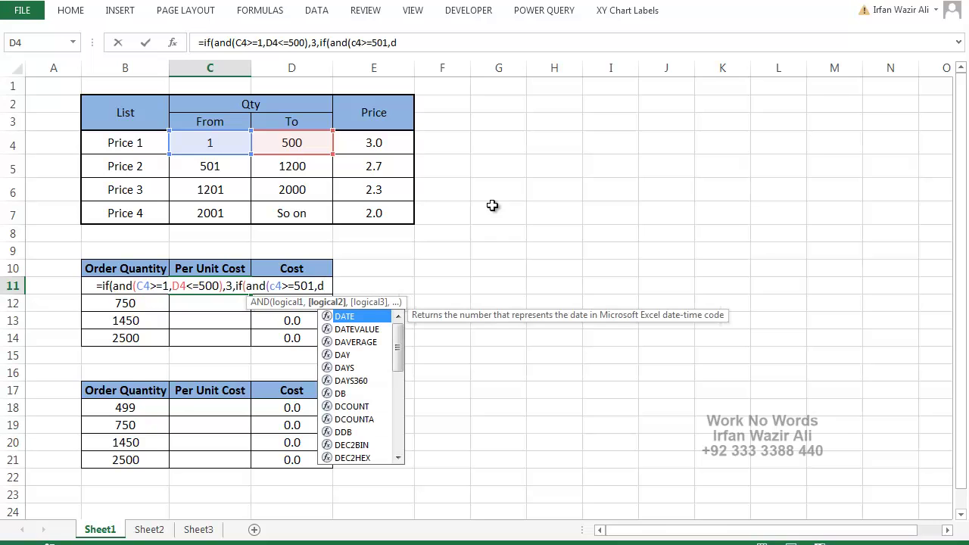
type("4<=12")
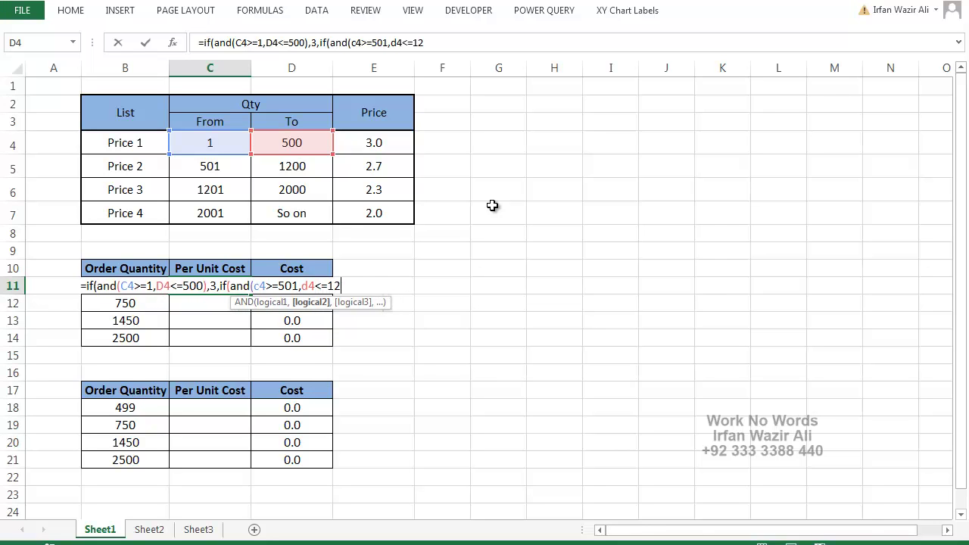
type("00)")
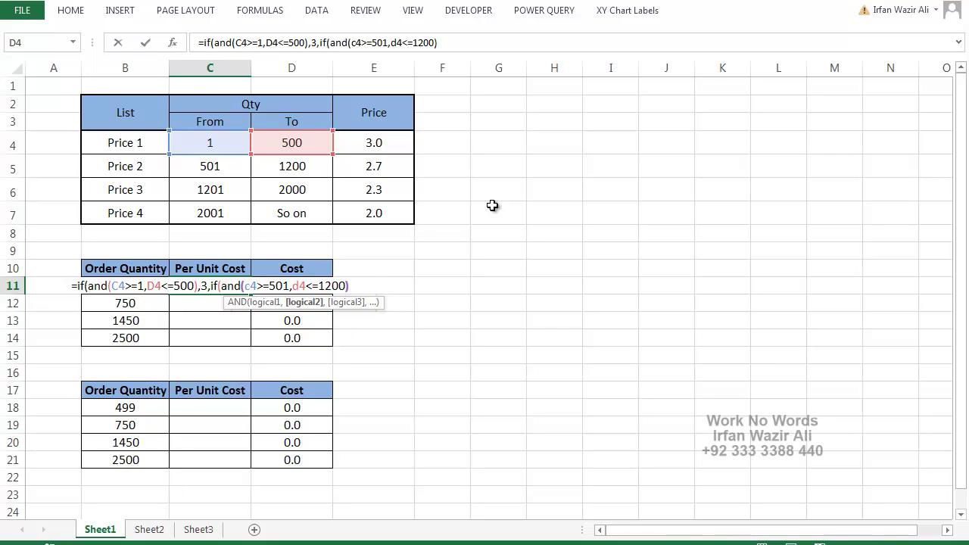
type(",")
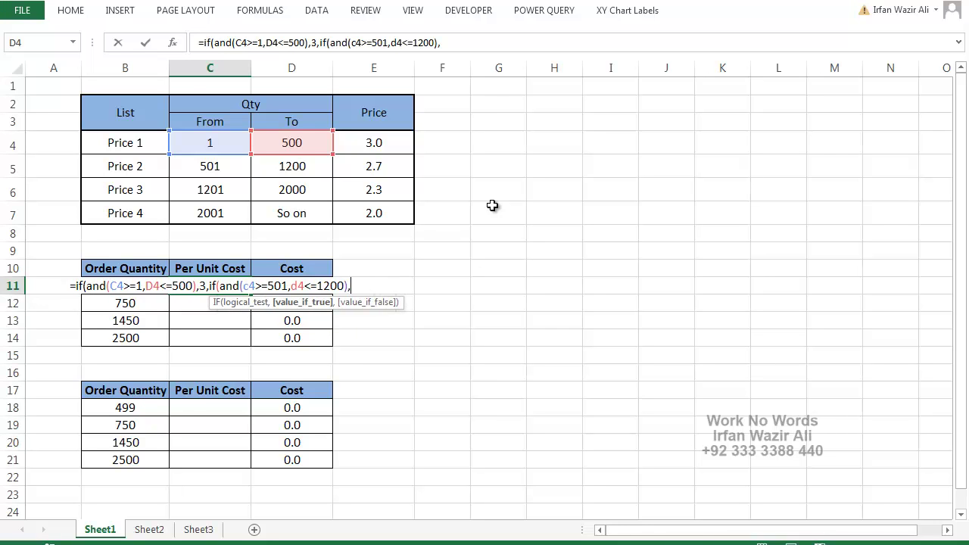
type("2.")
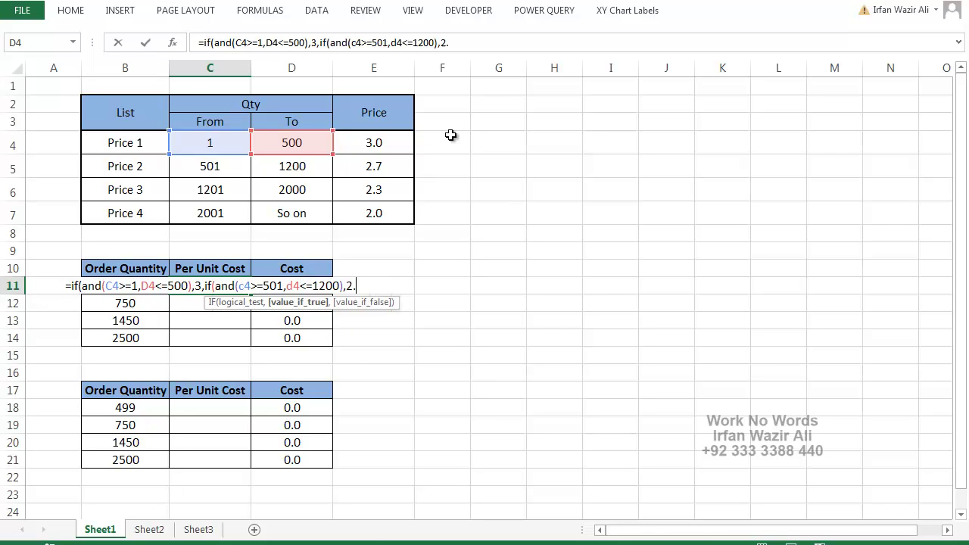
type("7")
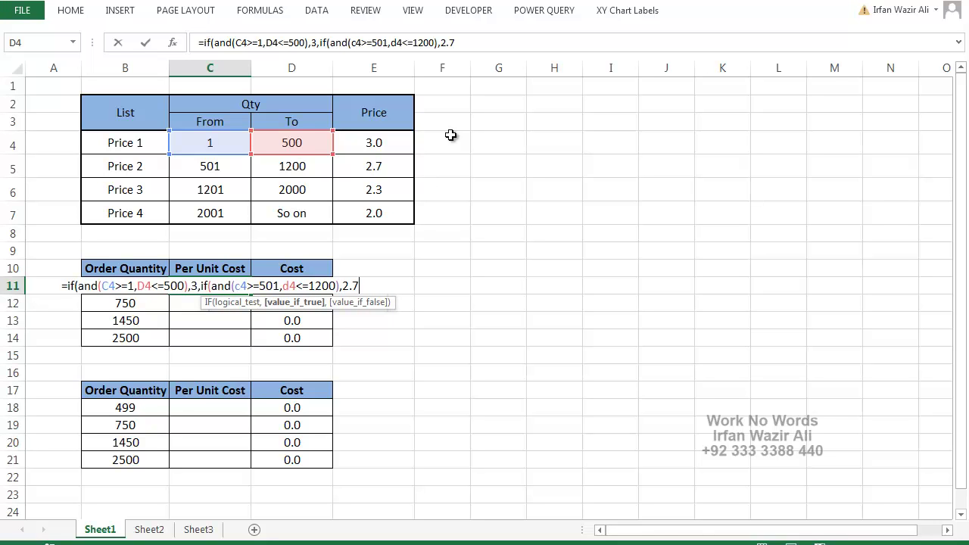
type(",")
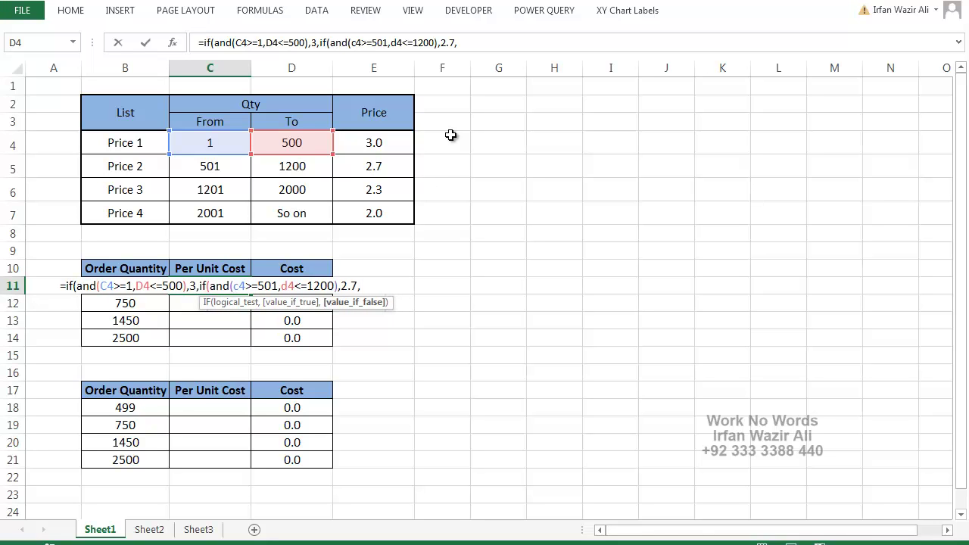
Step: Add a third nested IF to the C11 formula that returns 2.3 when AND(C4>=1201,D4<=2000) is true
type("if(and")
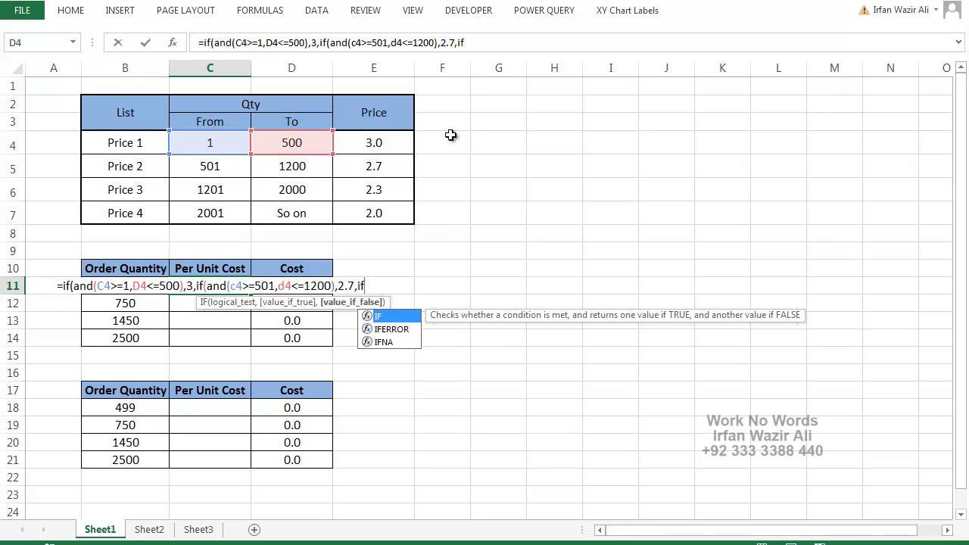
type("(")
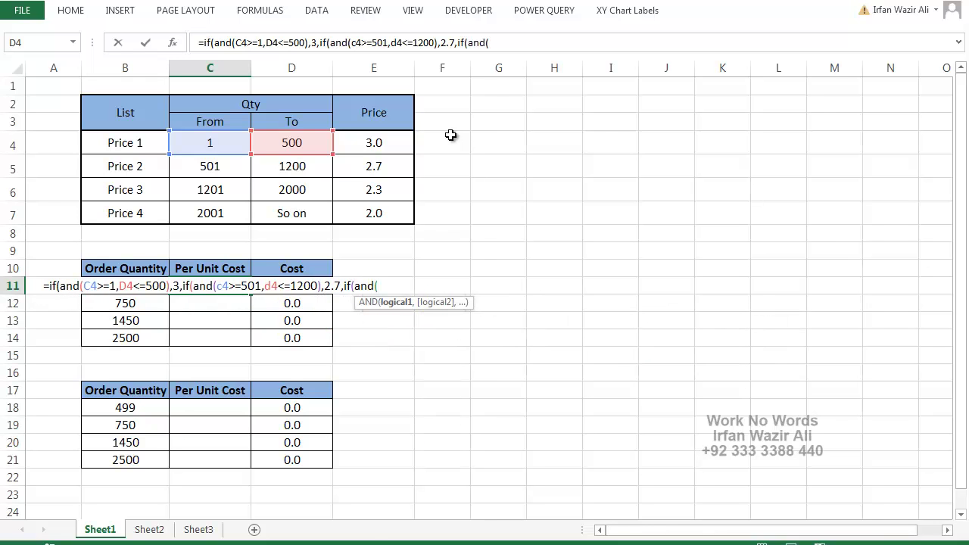
left_click(223, 142)
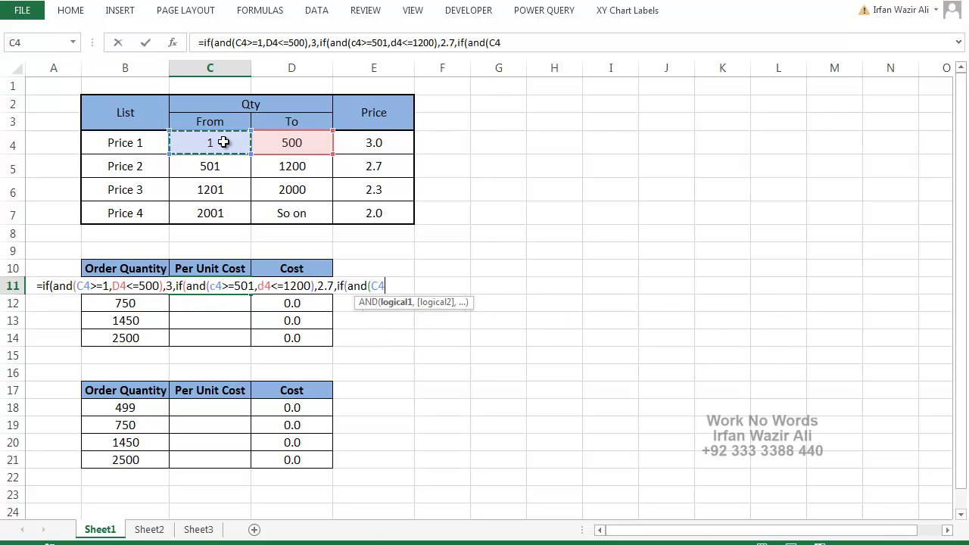
type(">=120")
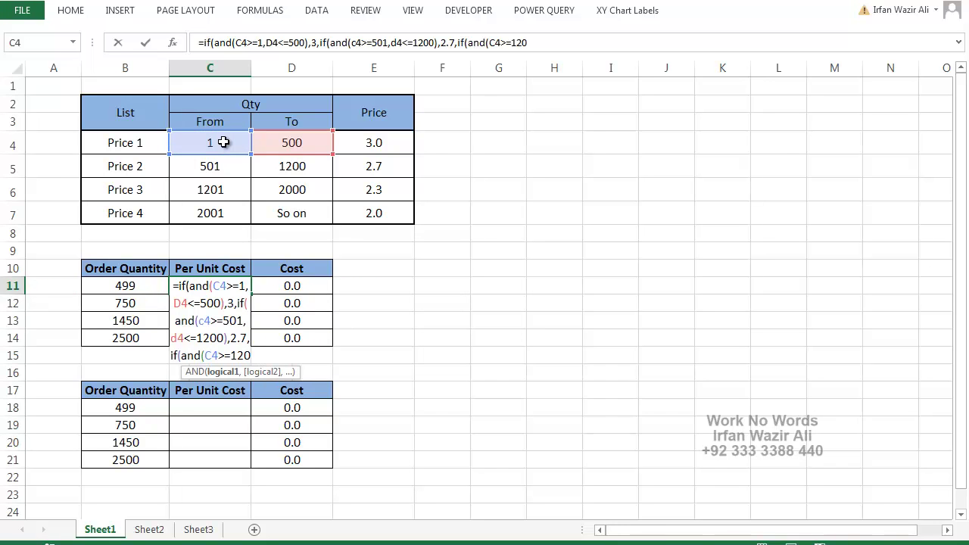
type("1")
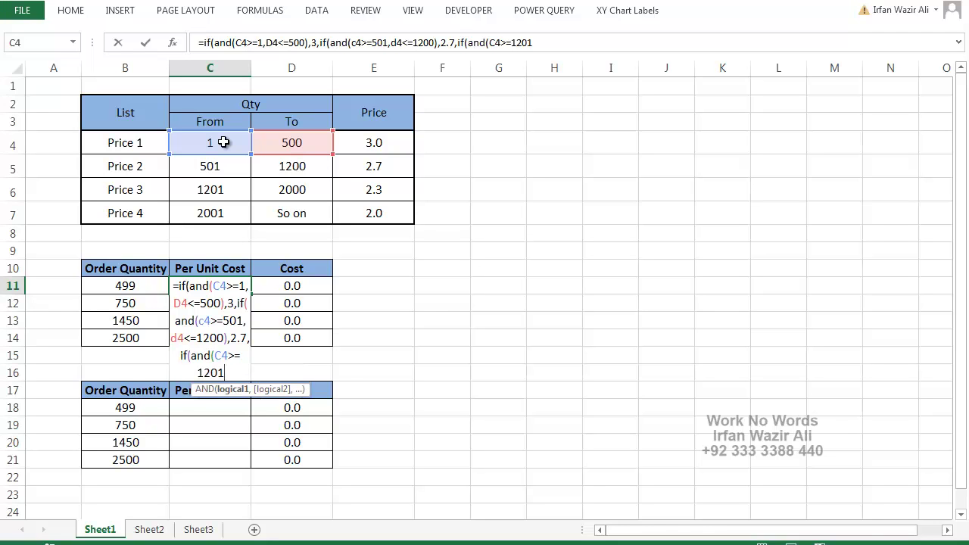
type(",")
left_click(294, 146)
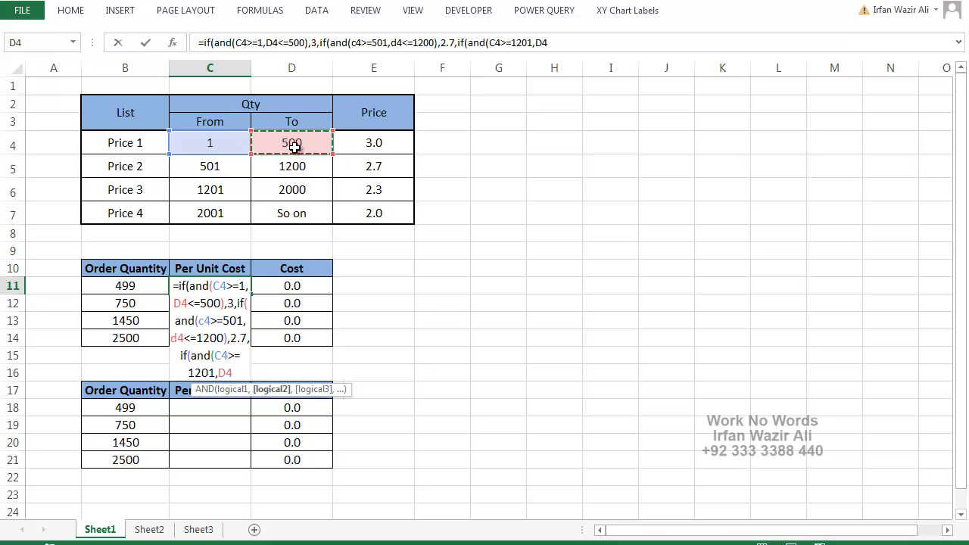
type("<=200")
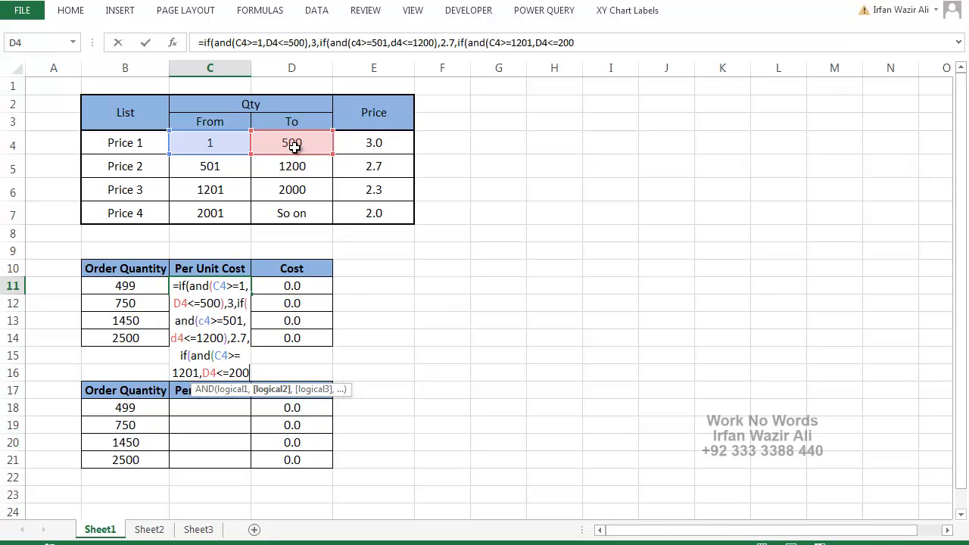
type("0),")
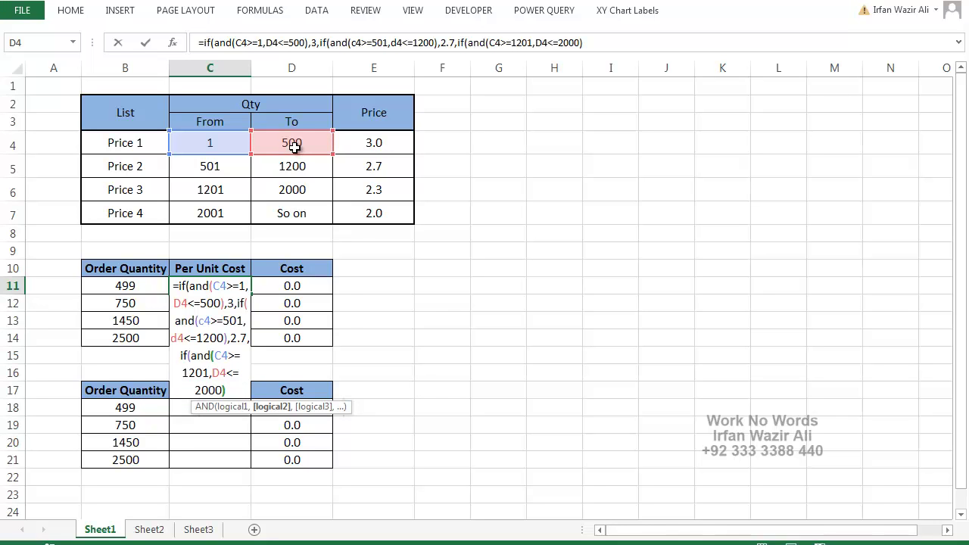
type("2.3,if(")
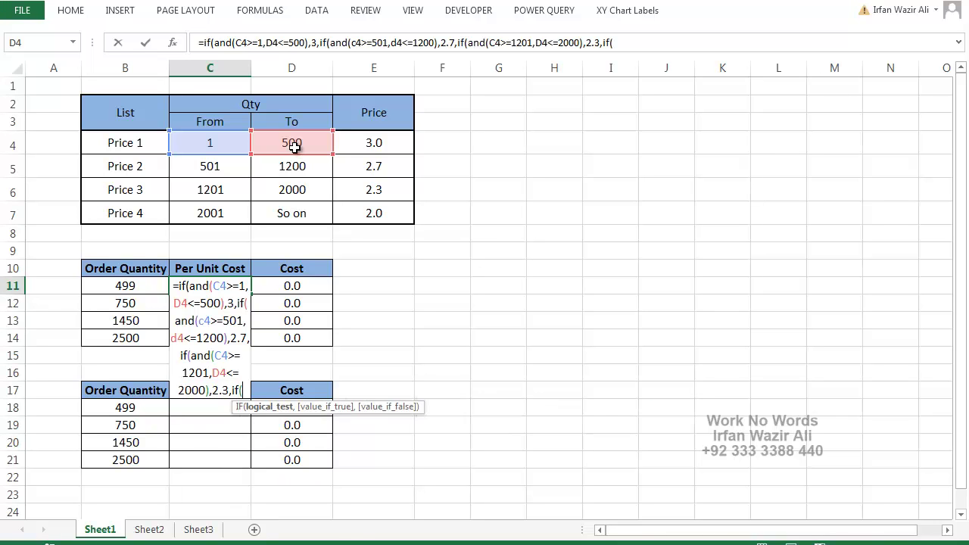
Step: Finish the C11 formula with a last nested IF that returns 2 when C4>2001, close all brackets and enter it
type("a")
key("BackSpace")
type("c4")
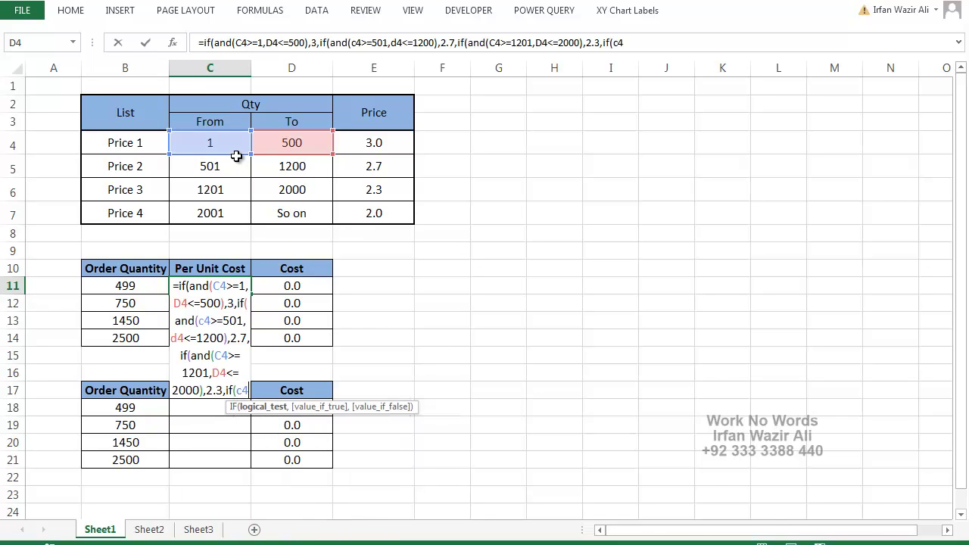
type(">2000")
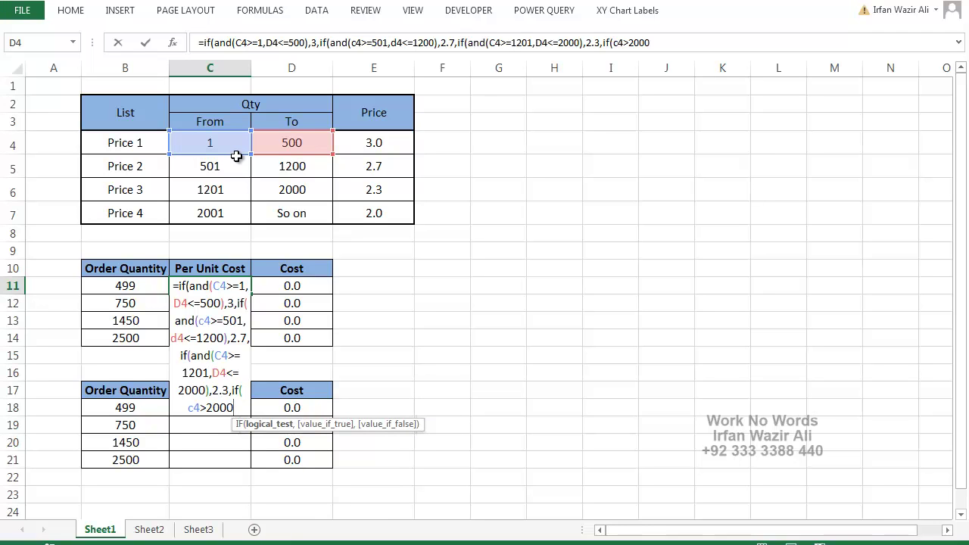
key("BackSpace")
type("1,2")
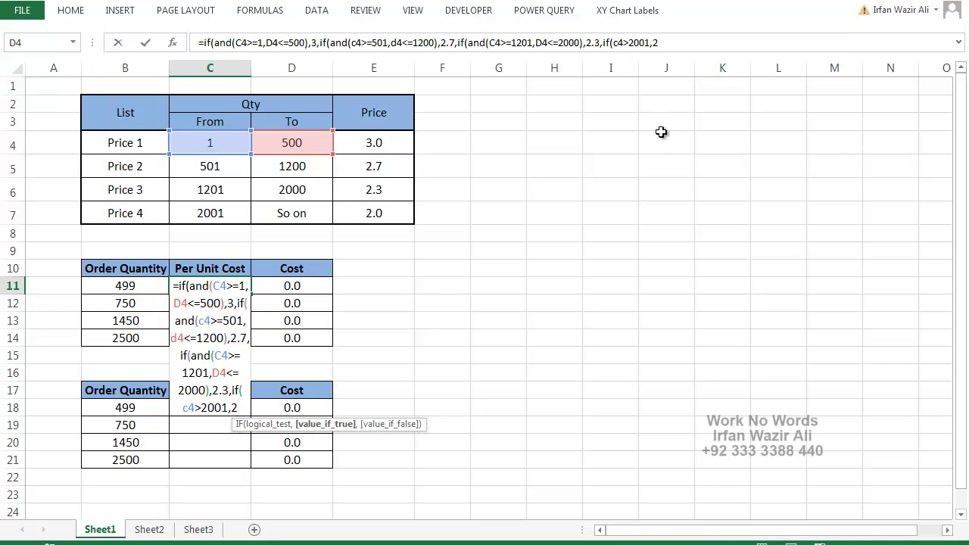
type("))))")
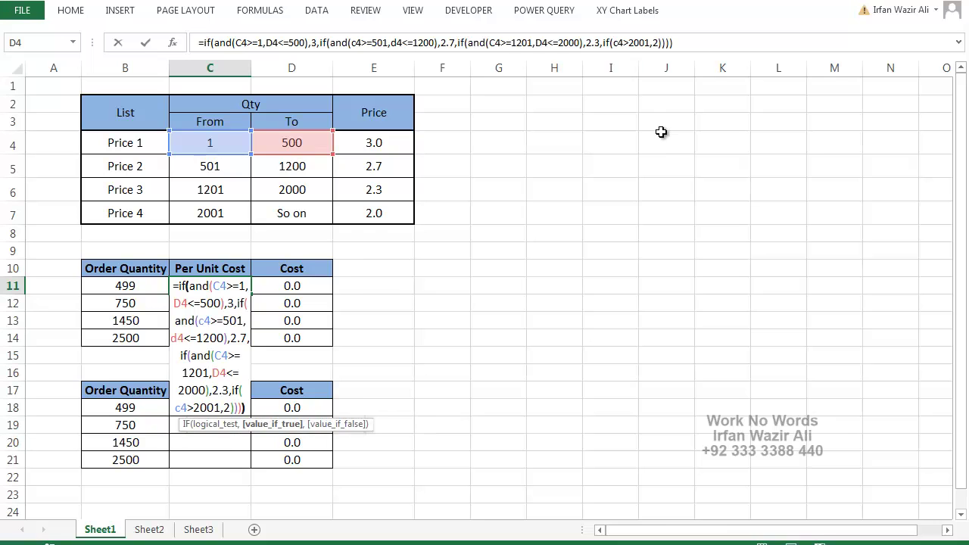
key("Return")
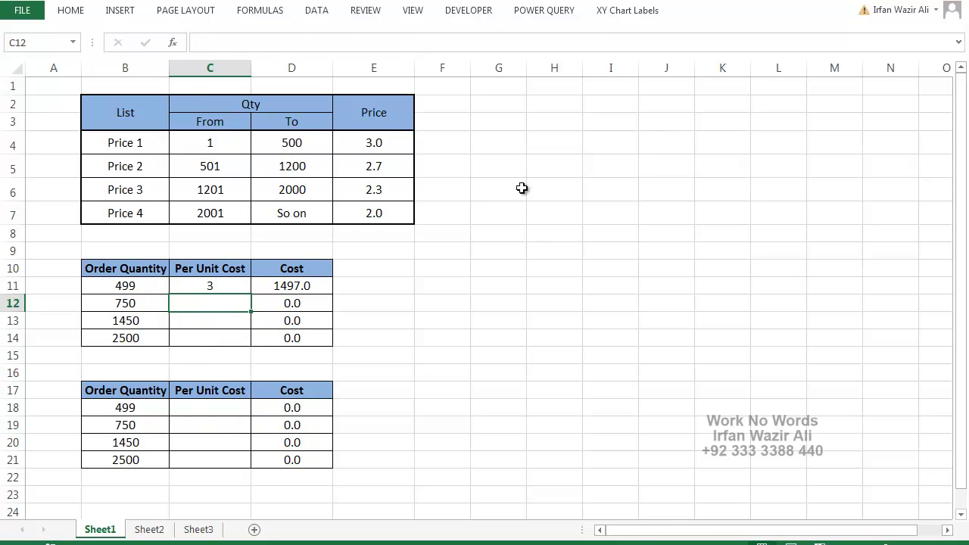
Step: Fill the C11 formula down through C14 and open the formula in C14 to inspect its cell references
left_click(206, 285)
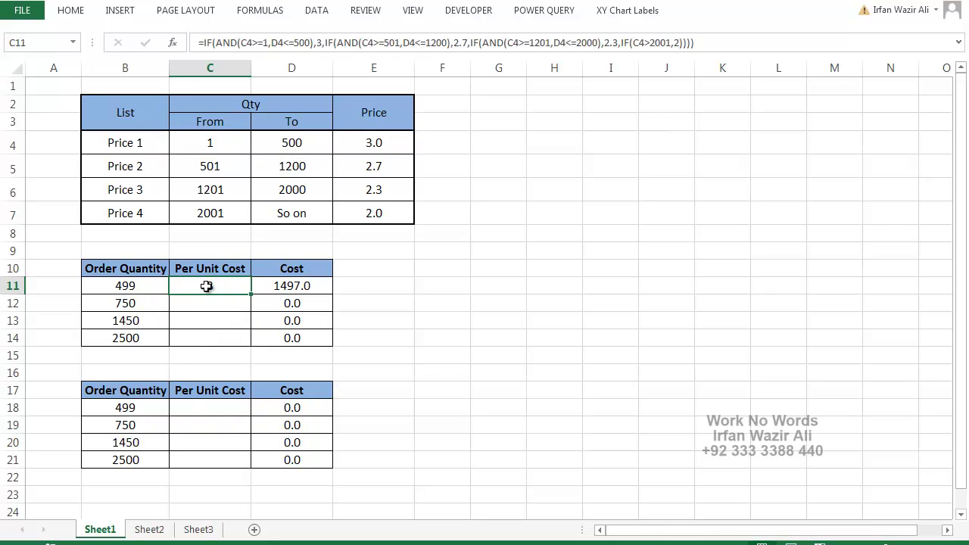
left_click_drag(251, 294, 251, 344)
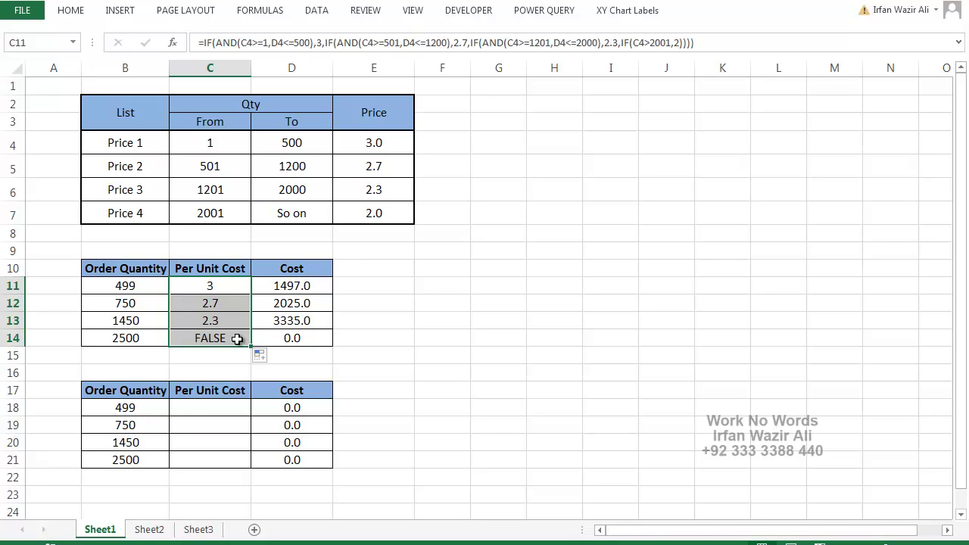
double_click(237, 339)
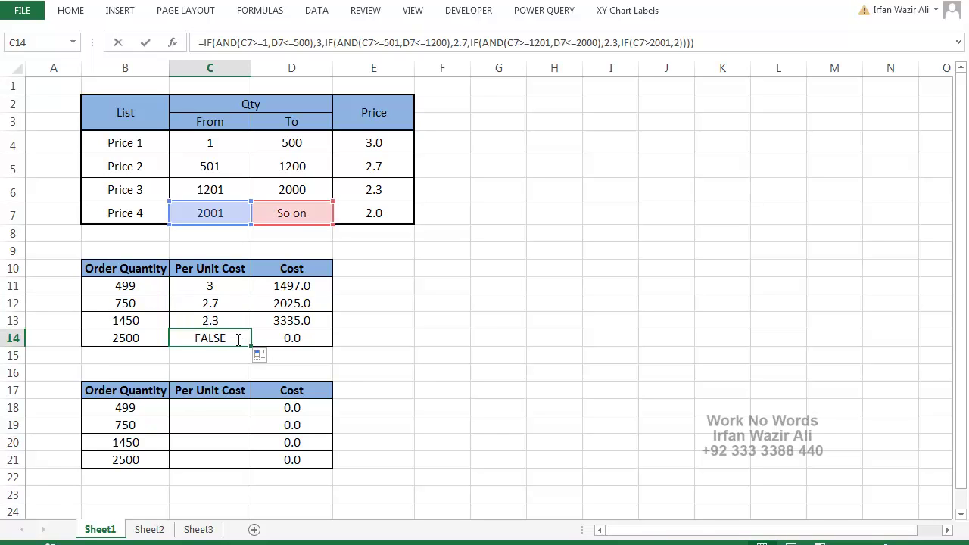